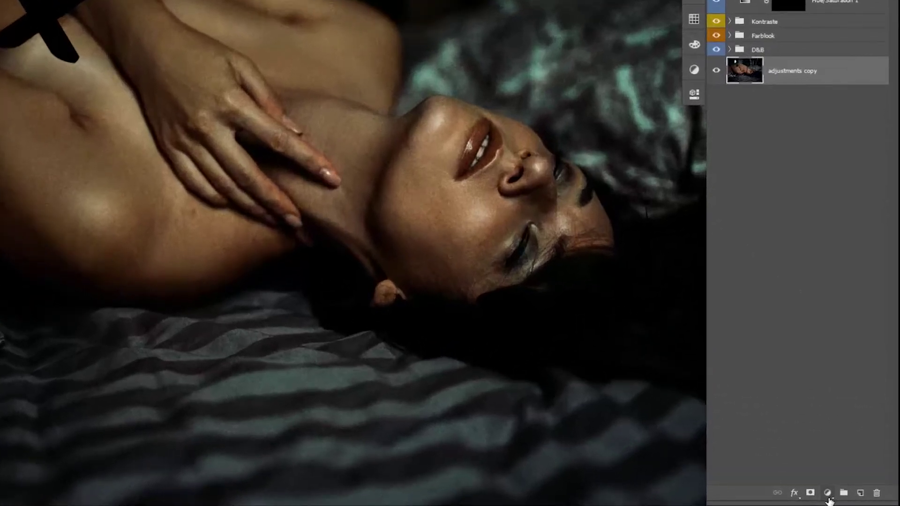
- Add a Hue/Saturation layer and push Reds saturation to +100 to expose reddish skin
left_click(828, 494)
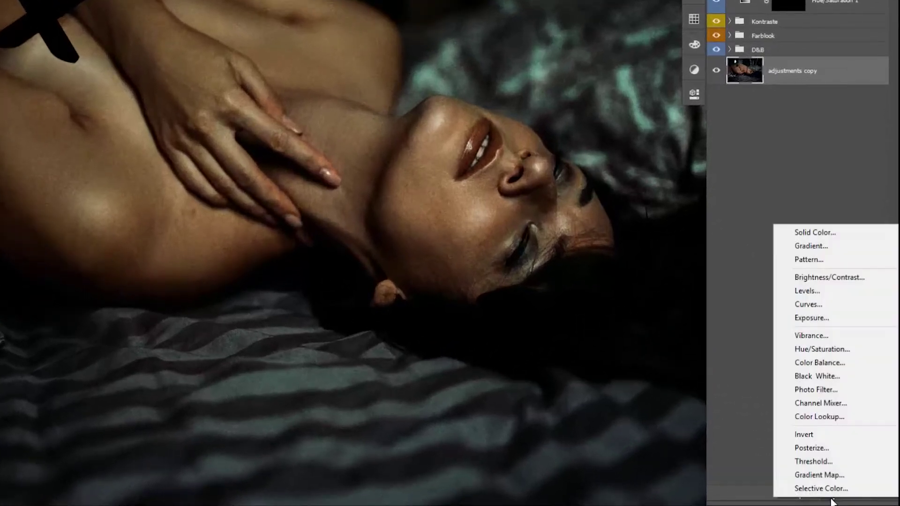
left_click(830, 352)
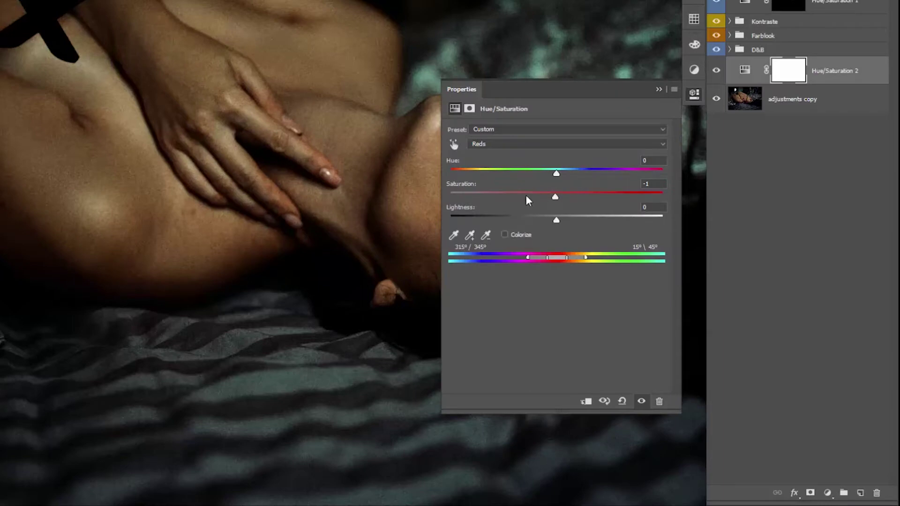
left_click(454, 146)
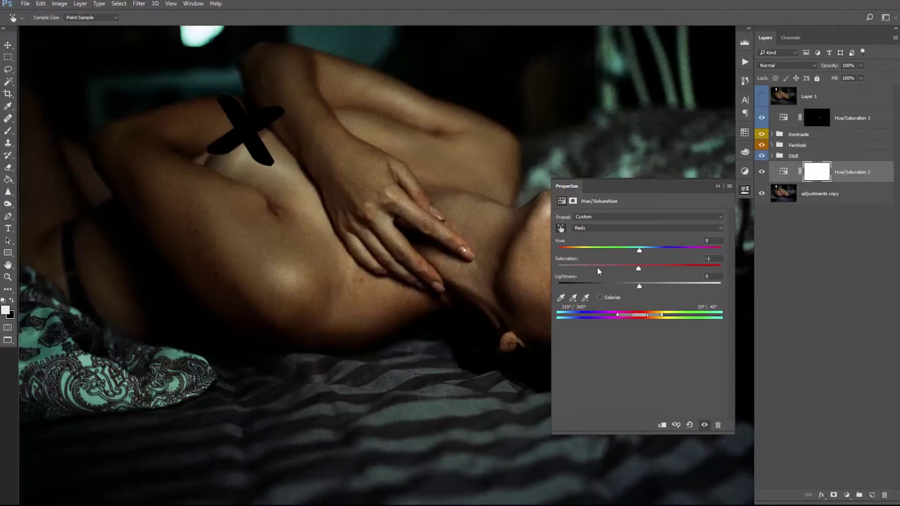
left_click_drag(640, 269, 734, 267)
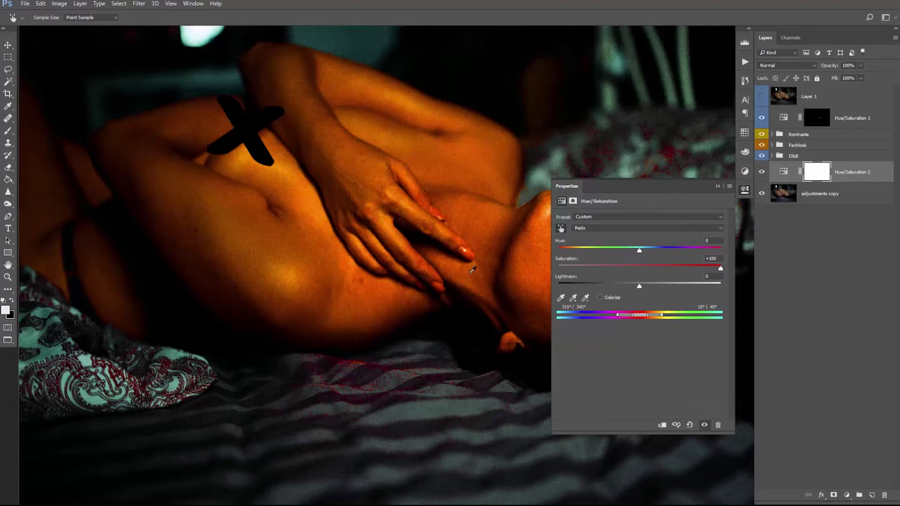
- Sample the skin and narrow the Reds range to 346°/356°–10°/21° around the fingertips
left_click(463, 229)
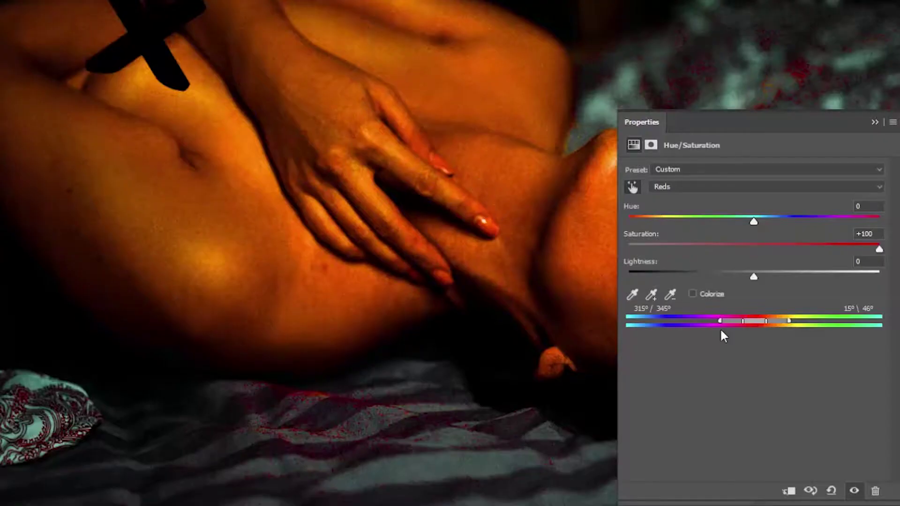
left_click_drag(742, 319, 774, 321)
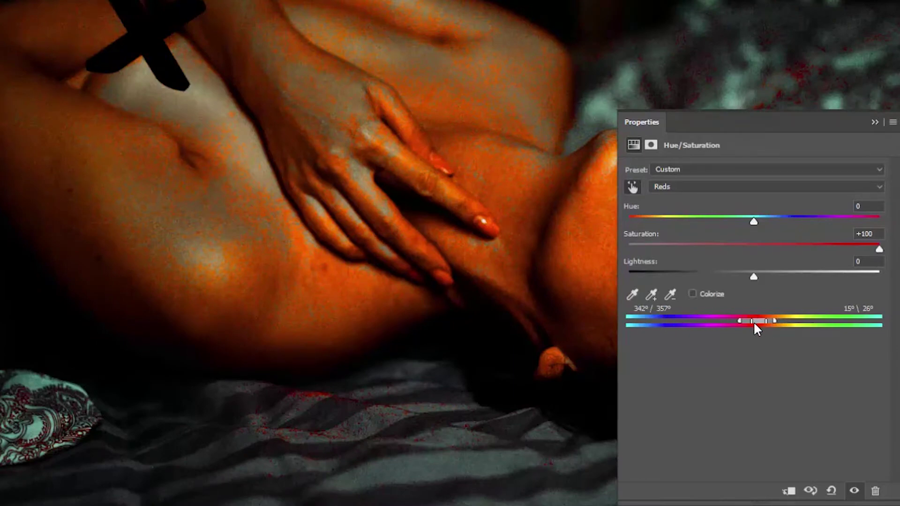
left_click_drag(752, 321, 762, 323)
left_click_drag(760, 321, 758, 324)
- Set Hue/Saturation 2 Reds to hue +17, saturation -60 and lightness +6
left_click_drag(875, 249, 582, 263)
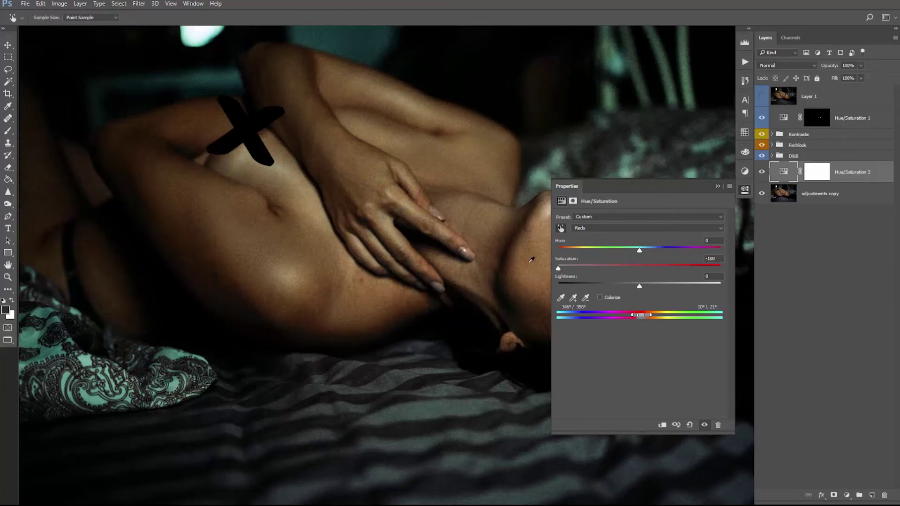
left_click_drag(559, 270, 561, 270)
left_click_drag(598, 277, 608, 277)
left_click_drag(639, 251, 639, 253)
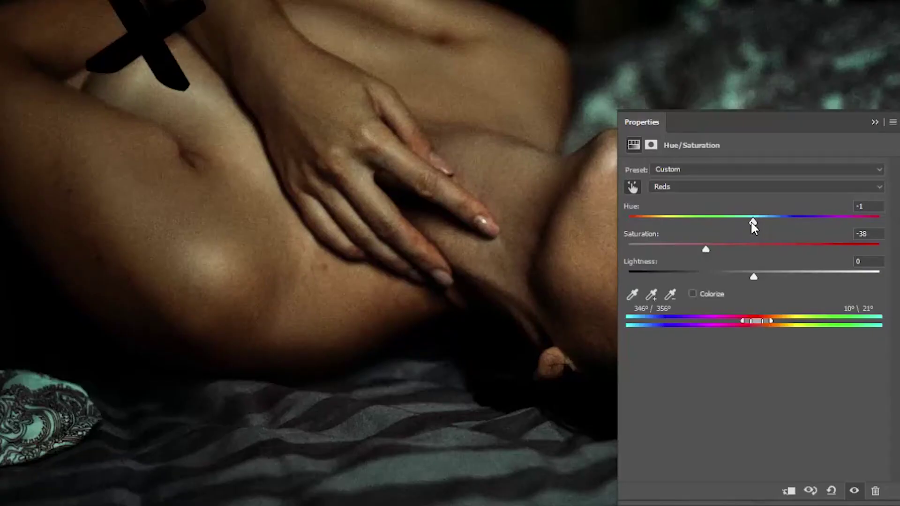
left_click_drag(752, 221, 775, 215)
left_click_drag(508, 174, 483, 176)
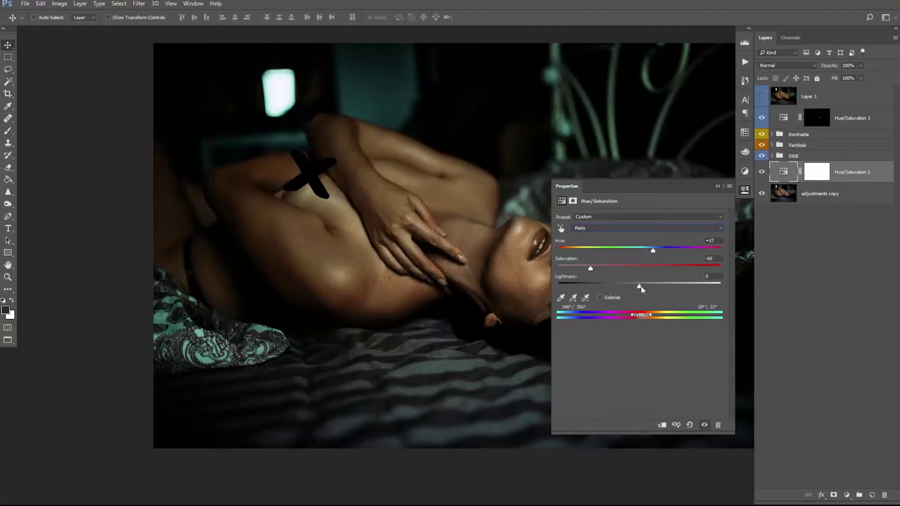
left_click_drag(639, 286, 652, 280)
left_click(745, 190)
- Toggle Hue/Saturation 2 off and on repeatedly to compare before and after
left_click(762, 172)
left_click(762, 172)
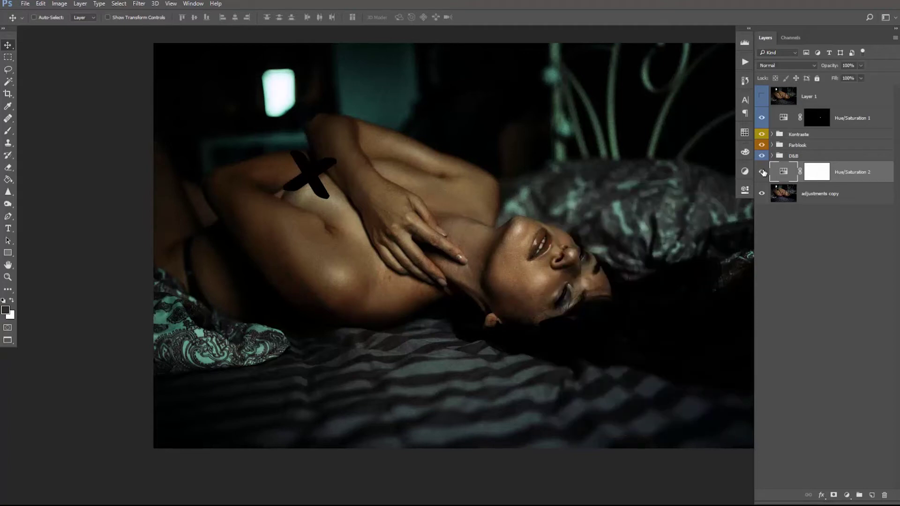
left_click(761, 172)
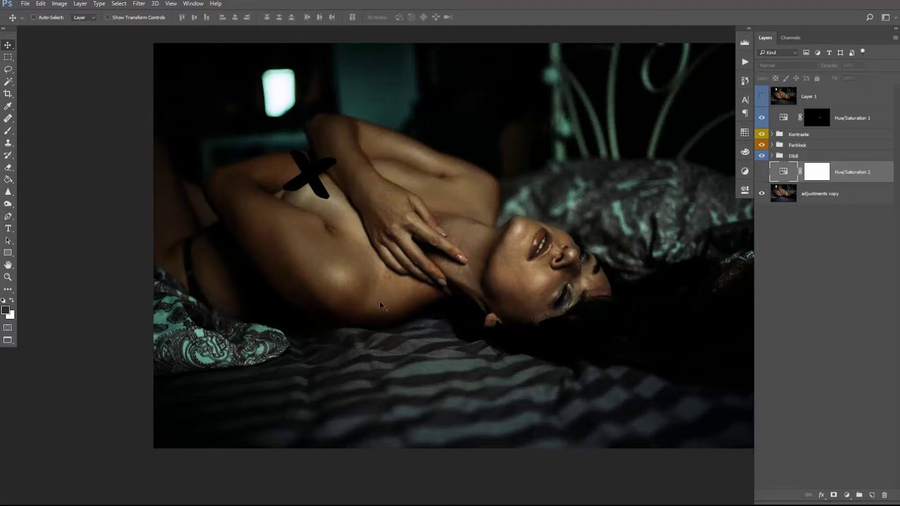
left_click(762, 175)
left_click(762, 174)
left_click(763, 173)
left_click(763, 174)
- Re-enable Hue/Saturation 2 and invert its layer mask to solid black
left_click(762, 174)
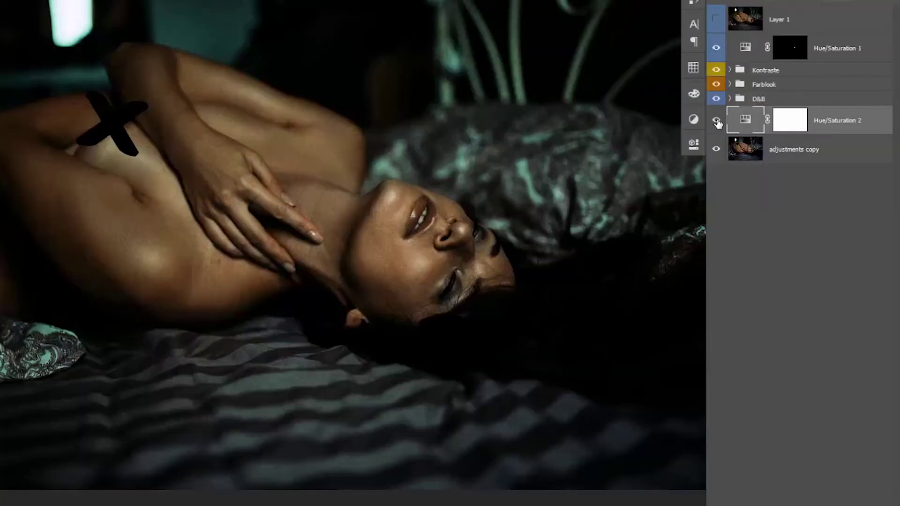
left_click(788, 125)
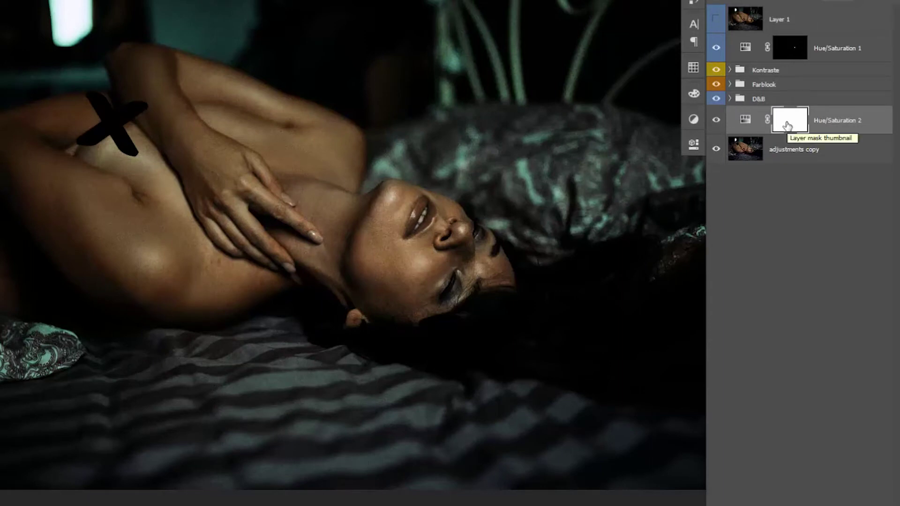
key("ctrl+i")
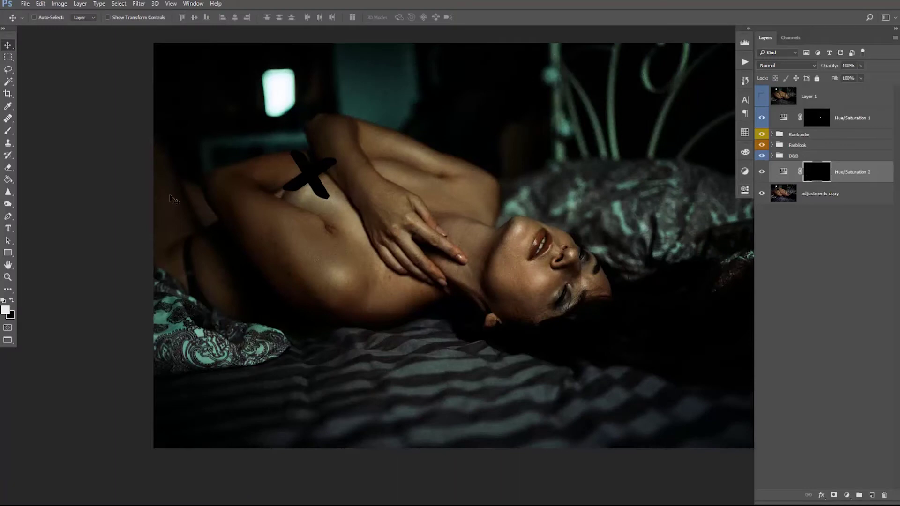
- Paint the Reds correction back onto the hand and fingers with a 242 px white brush
left_click(11, 132)
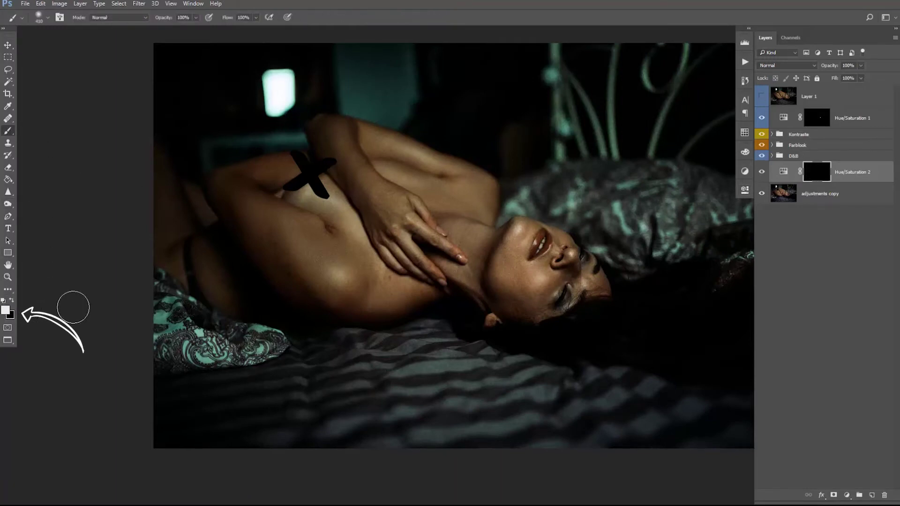
left_click_drag(541, 277, 530, 280)
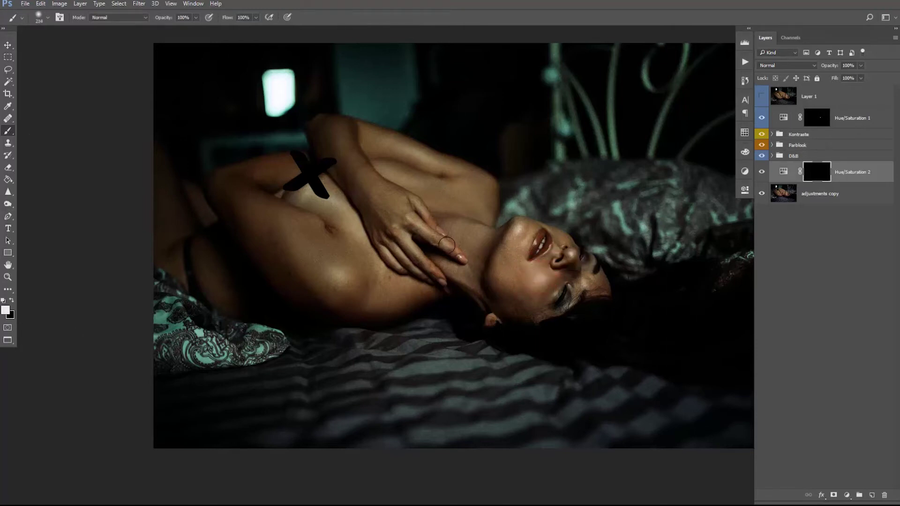
left_click_drag(447, 252, 422, 215)
right_click(438, 257)
left_click(427, 262)
mouse_move(444, 275)
left_mouse_down()
mouse_move(408, 279)
mouse_move(387, 261)
mouse_move(464, 271)
mouse_move(442, 252)
left_mouse_up()
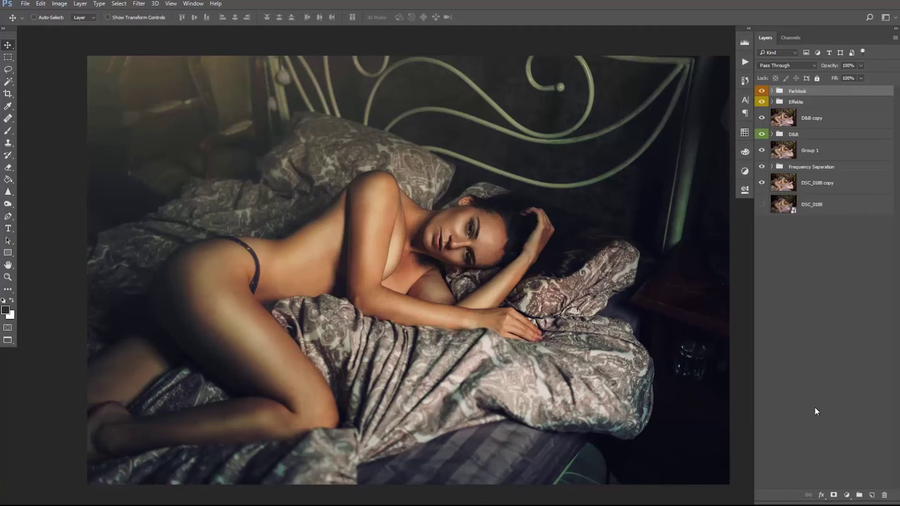
- Add a Hue/Saturation layer targeting skin Yellows at +100 saturation with a narrowed range
left_click(847, 495)
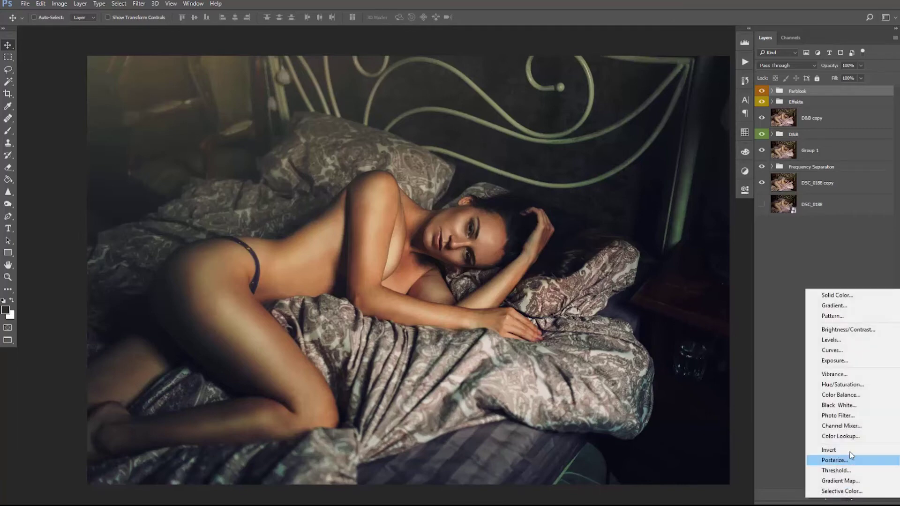
left_click(829, 384)
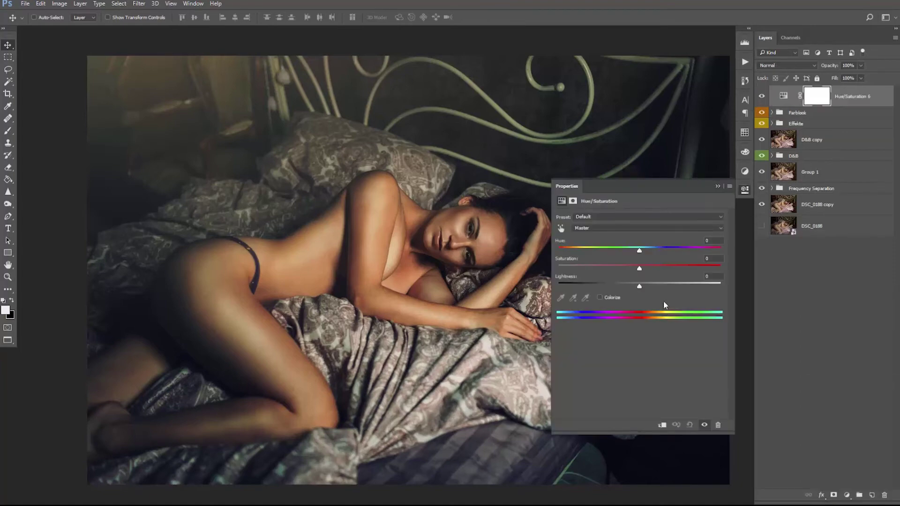
left_click(561, 229)
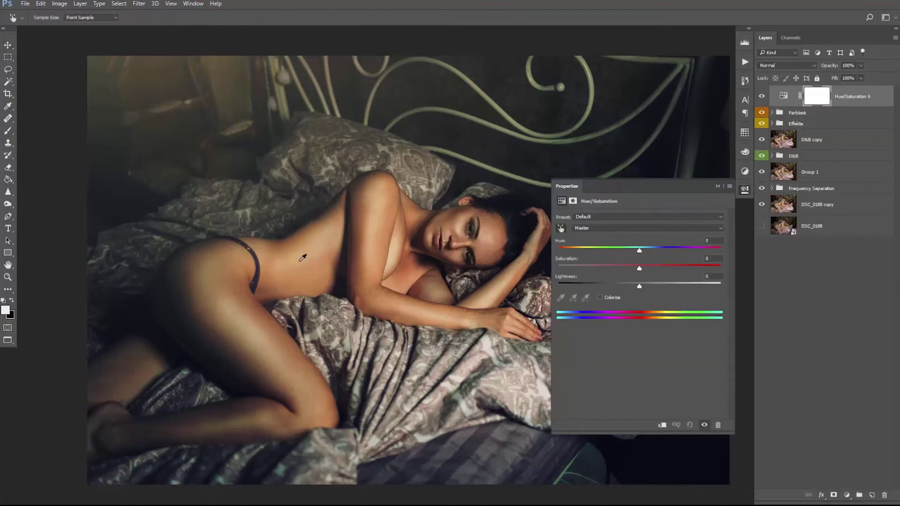
left_click(227, 322)
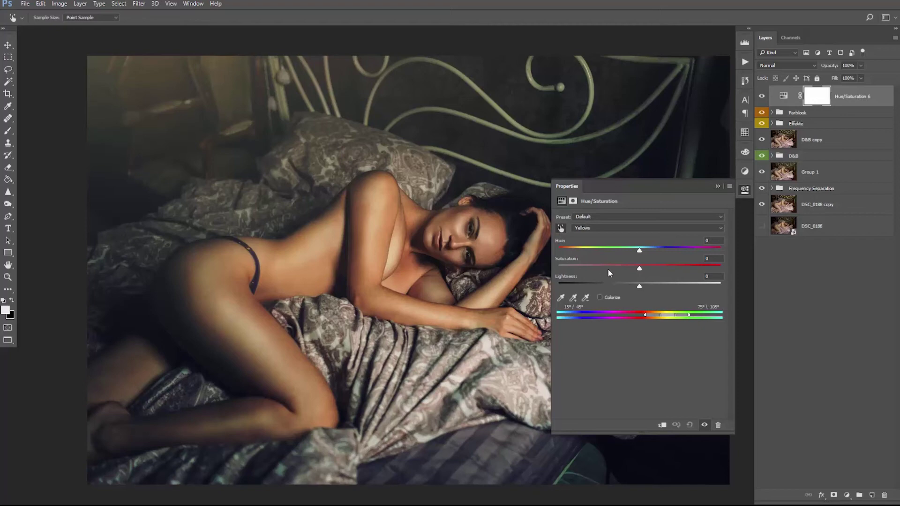
left_click_drag(639, 269, 730, 267)
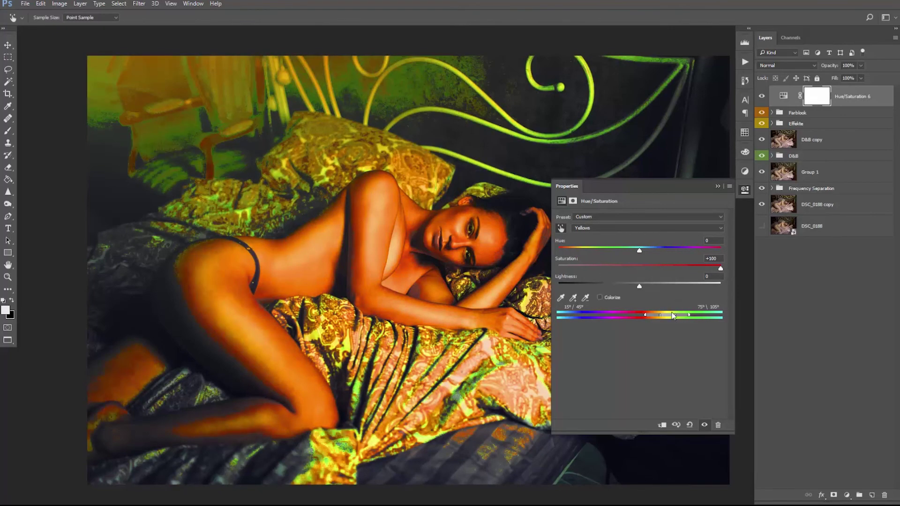
left_click_drag(689, 315, 683, 315)
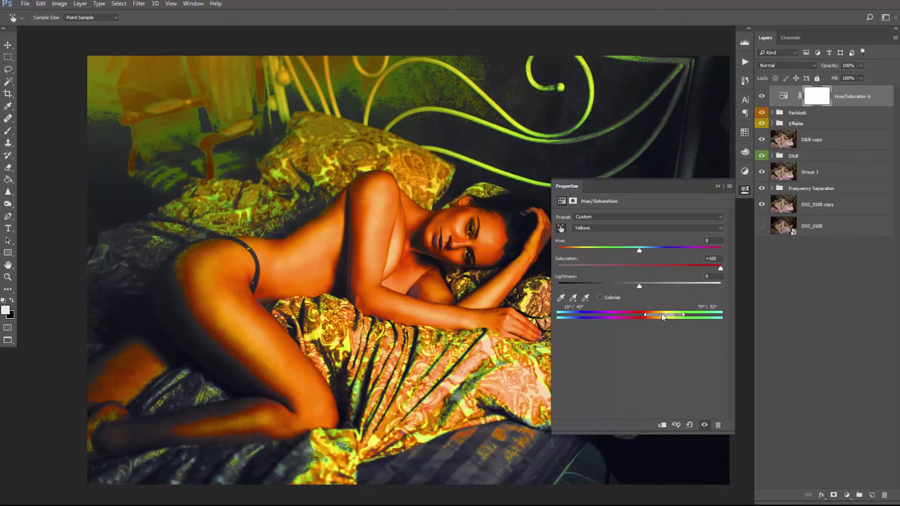
left_click_drag(665, 319, 668, 320)
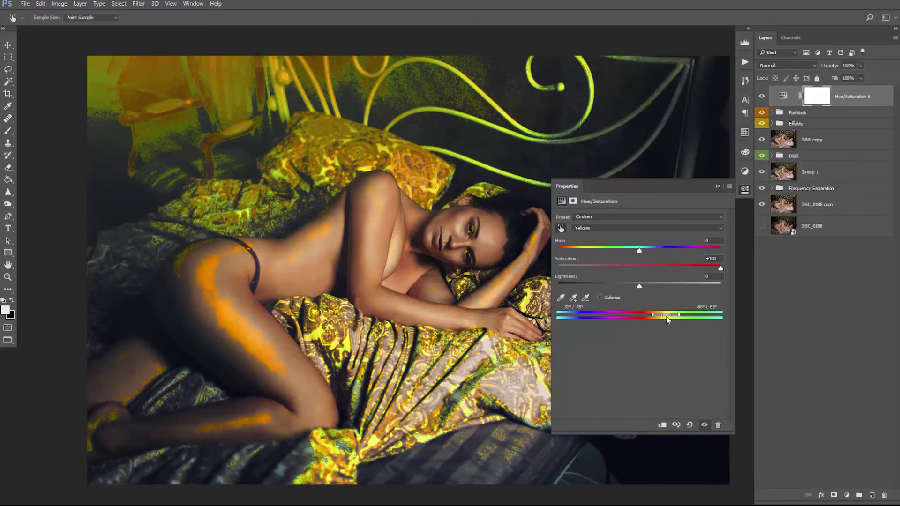
- Set Hue/Saturation 6 Yellows to hue -27 and saturation -2
left_click_drag(712, 271, 583, 275)
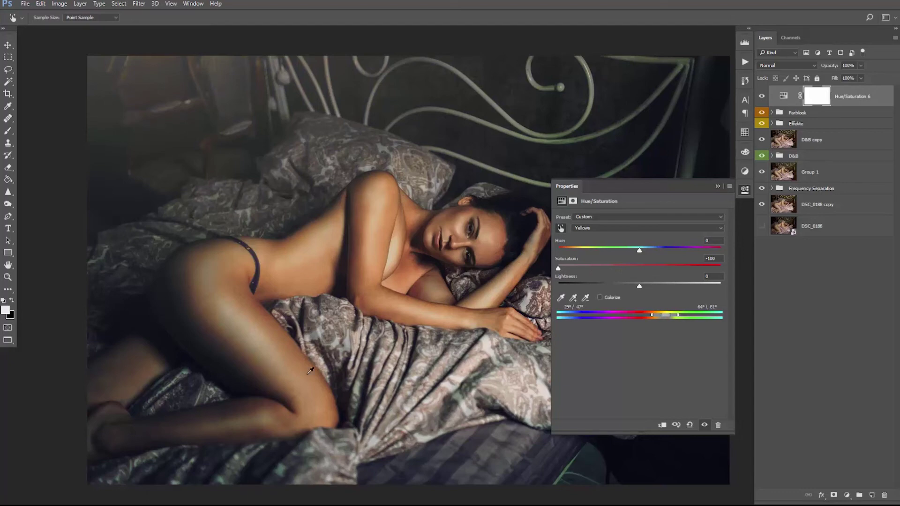
left_click_drag(556, 269, 633, 271)
mouse_move(640, 251)
left_mouse_down()
mouse_move(590, 259)
mouse_move(624, 258)
left_mouse_up()
- Toggle Hue/Saturation 6 off and on twice to compare before and after
left_click(762, 96)
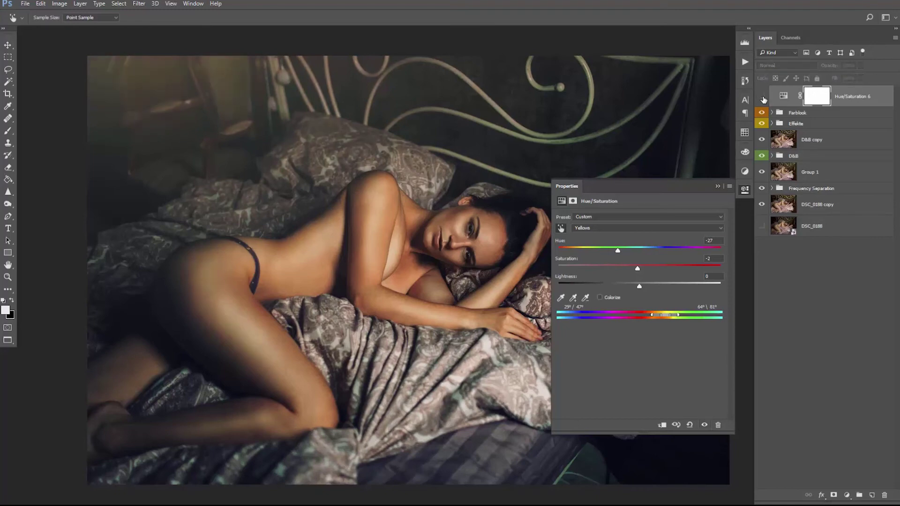
left_click(762, 96)
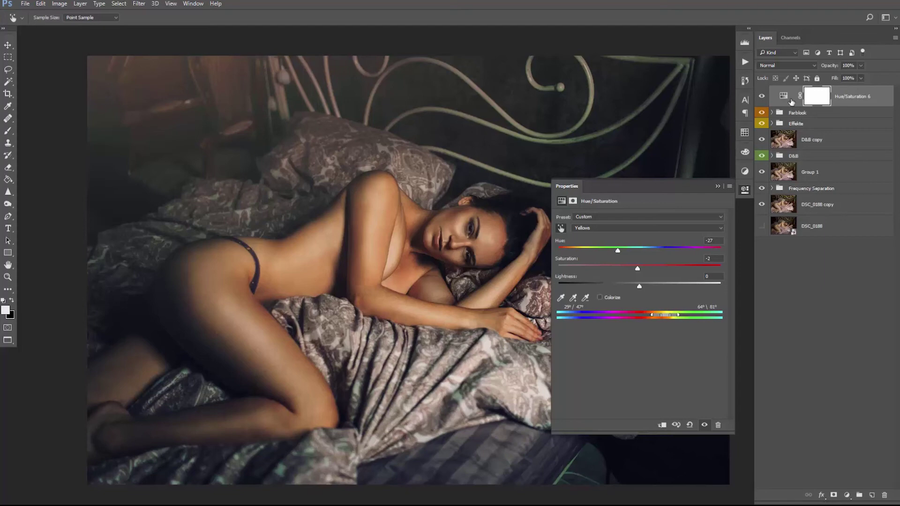
left_click(762, 97)
left_click(762, 97)
- Invert Hue/Saturation 6's mask to black and paint the correction back over hip and waist
key("v")
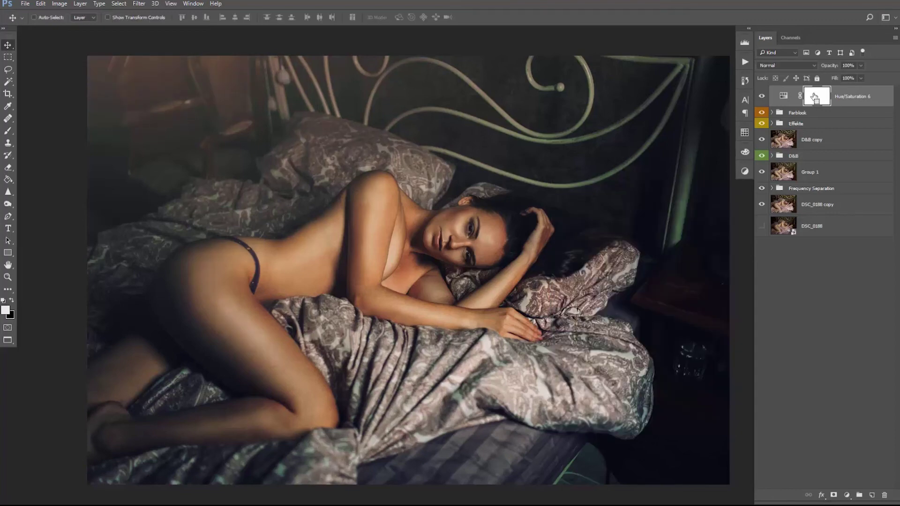
key("ctrl+i")
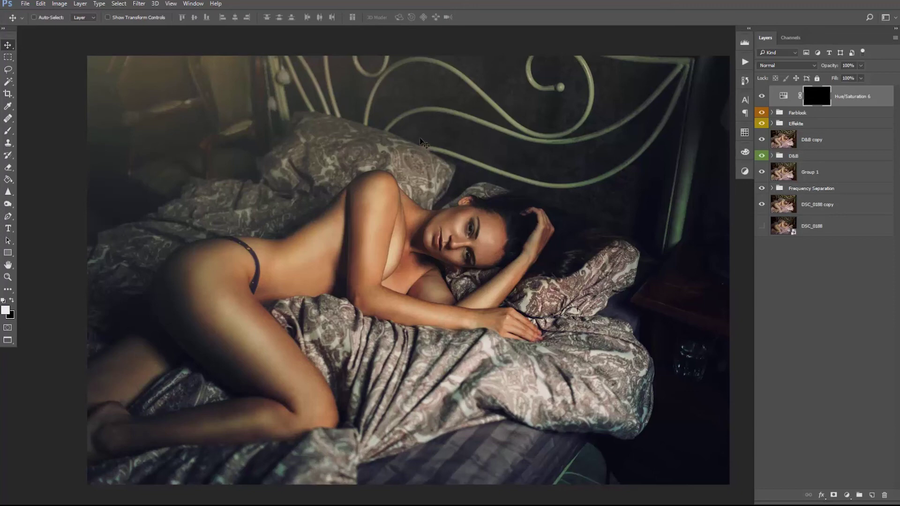
left_click(8, 131)
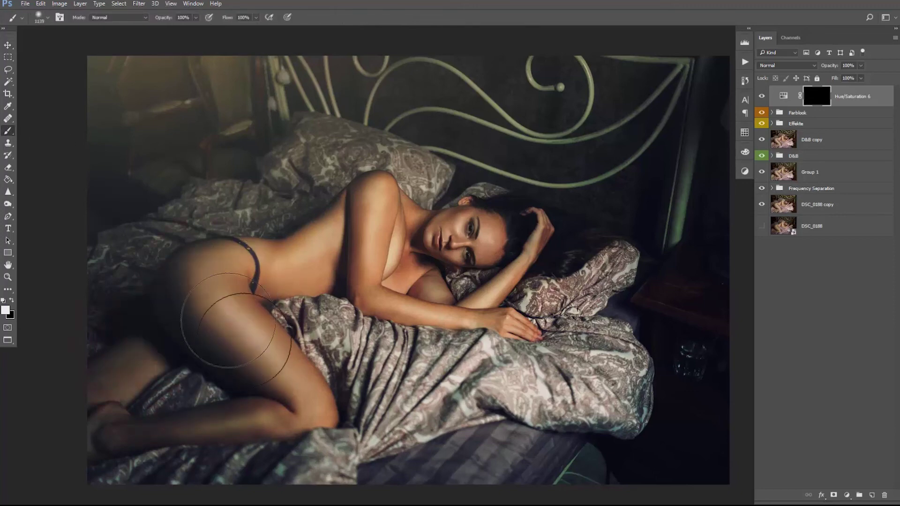
left_click_drag(150, 370, 293, 272)
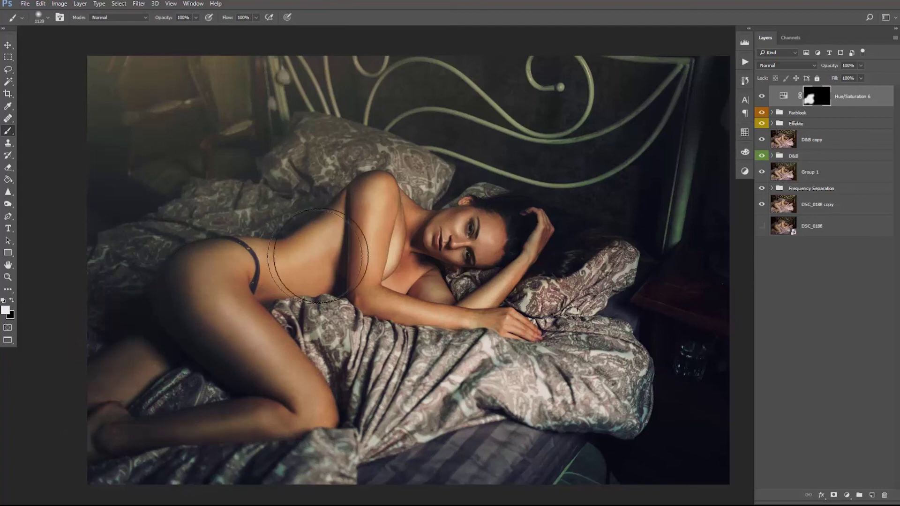
left_click(762, 96)
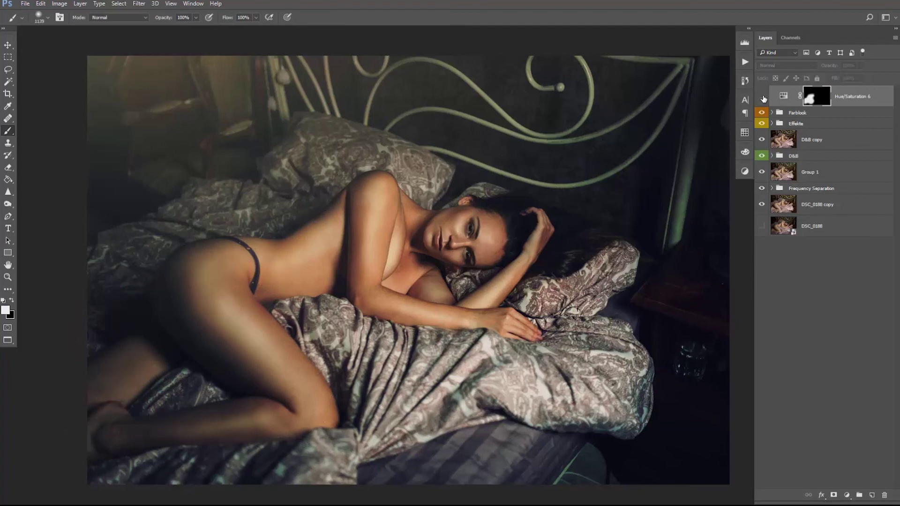